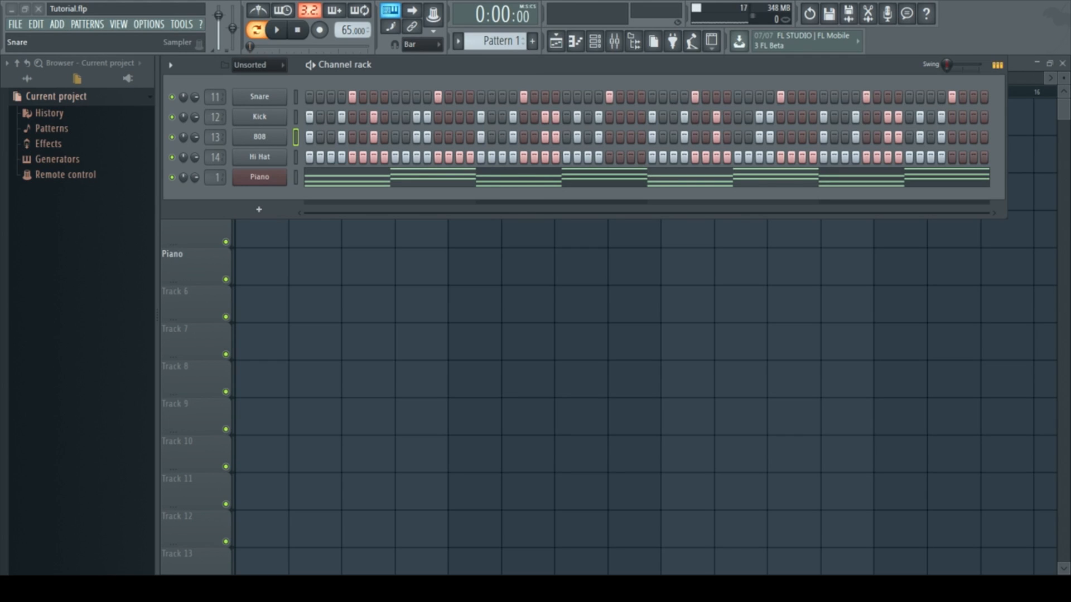
- Check the Snare channel's naming box and look at the 808 channel's sampler settings, closing both without changes
right_click(259, 97)
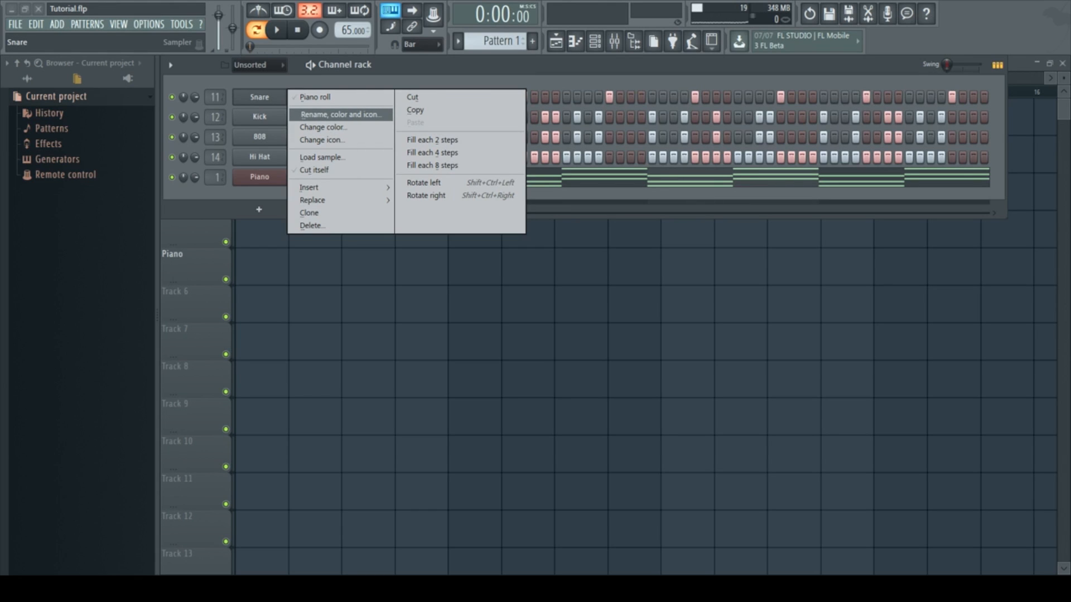
left_click(340, 115)
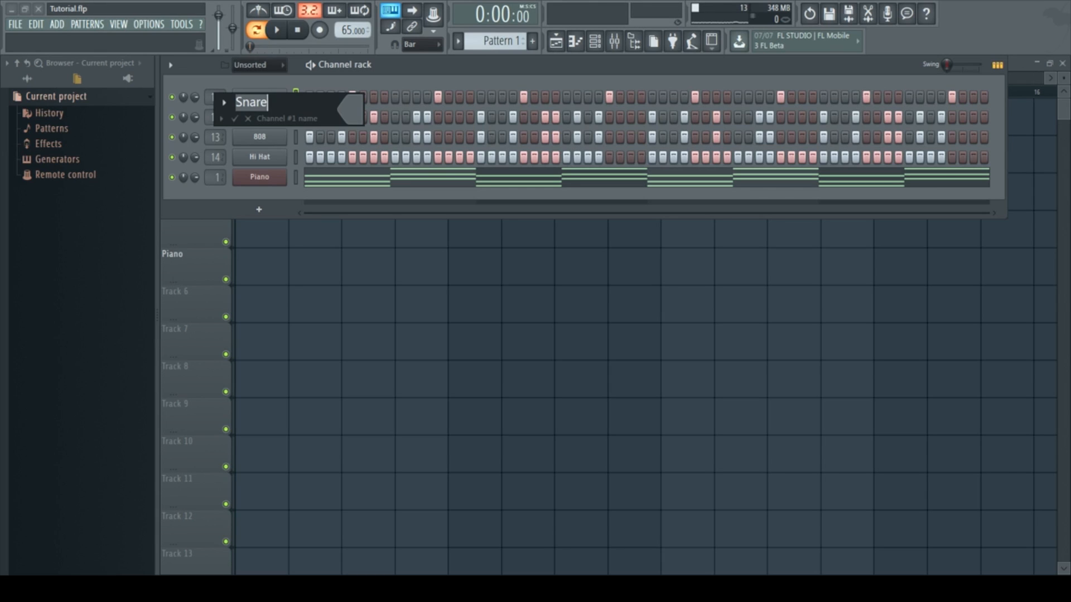
key("Return")
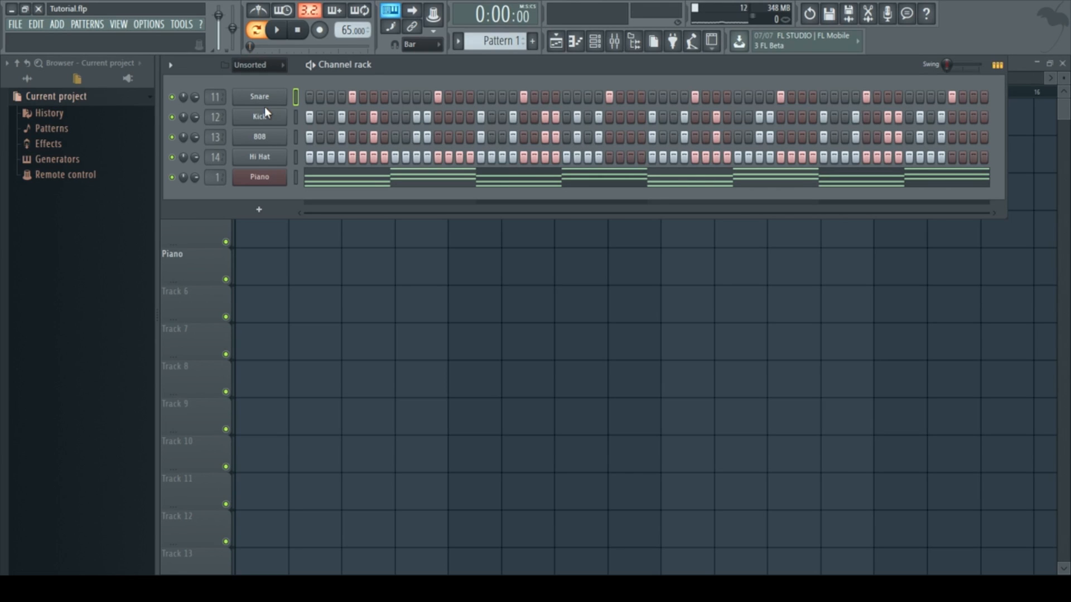
left_click(260, 137)
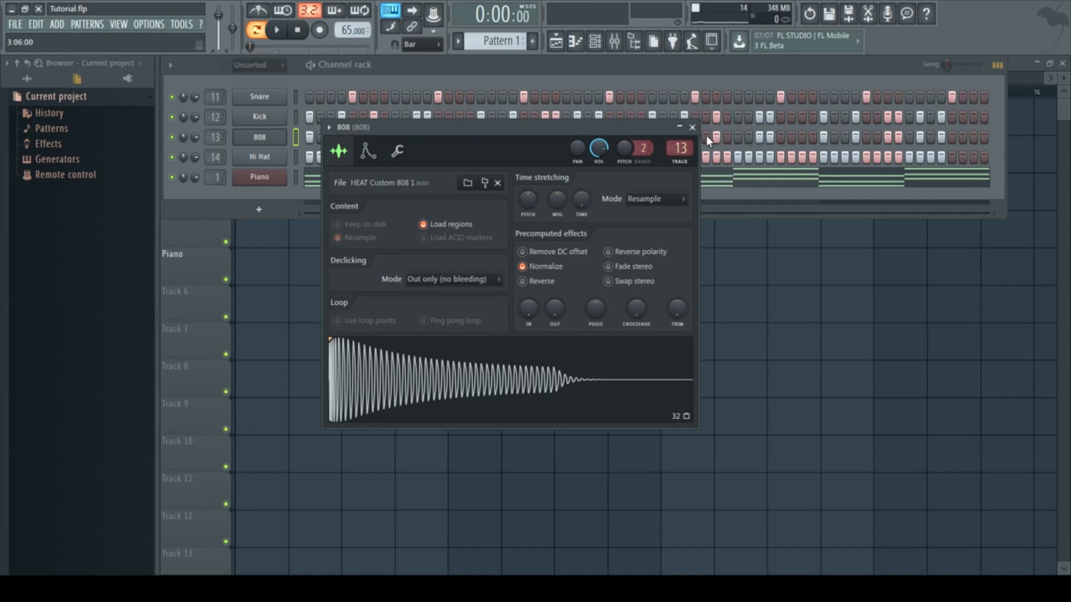
left_click(692, 127)
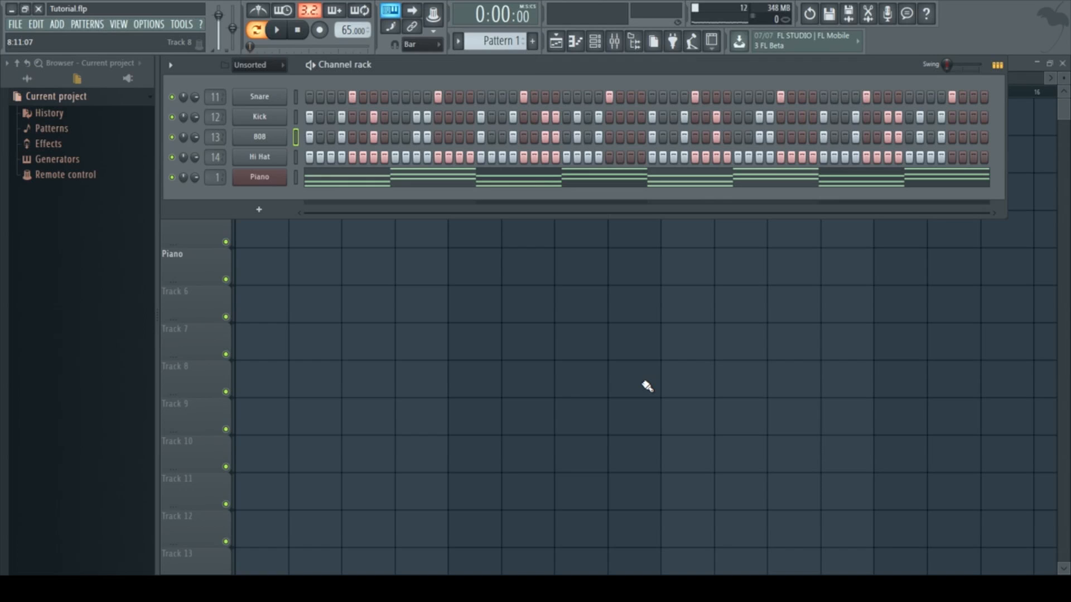
- Split Pattern 1 by channel so that each instrument gets its own pattern
left_click(95, 23)
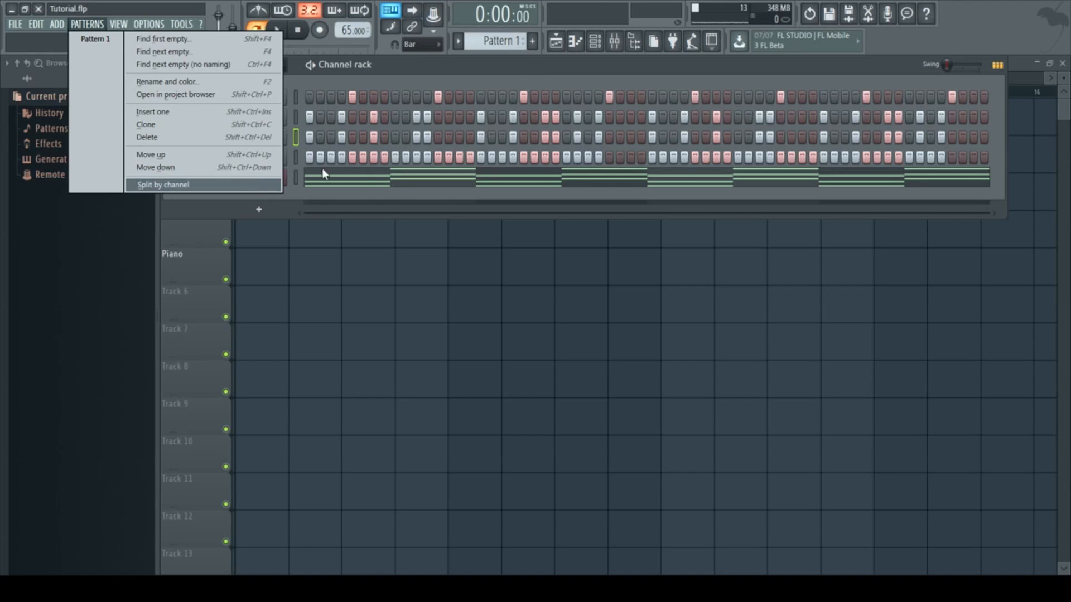
left_click(508, 45)
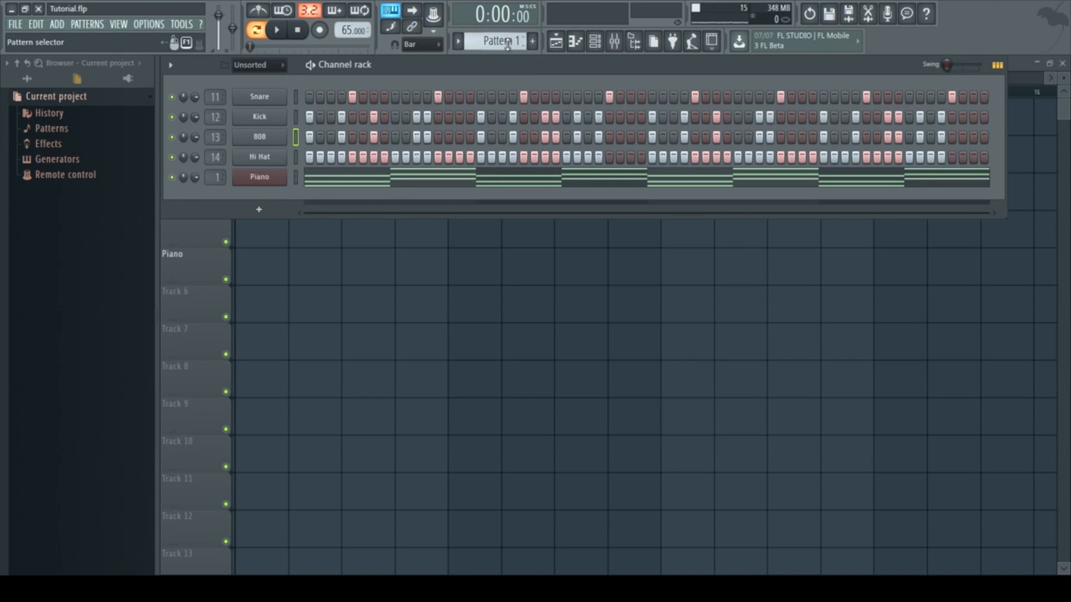
left_click(462, 48)
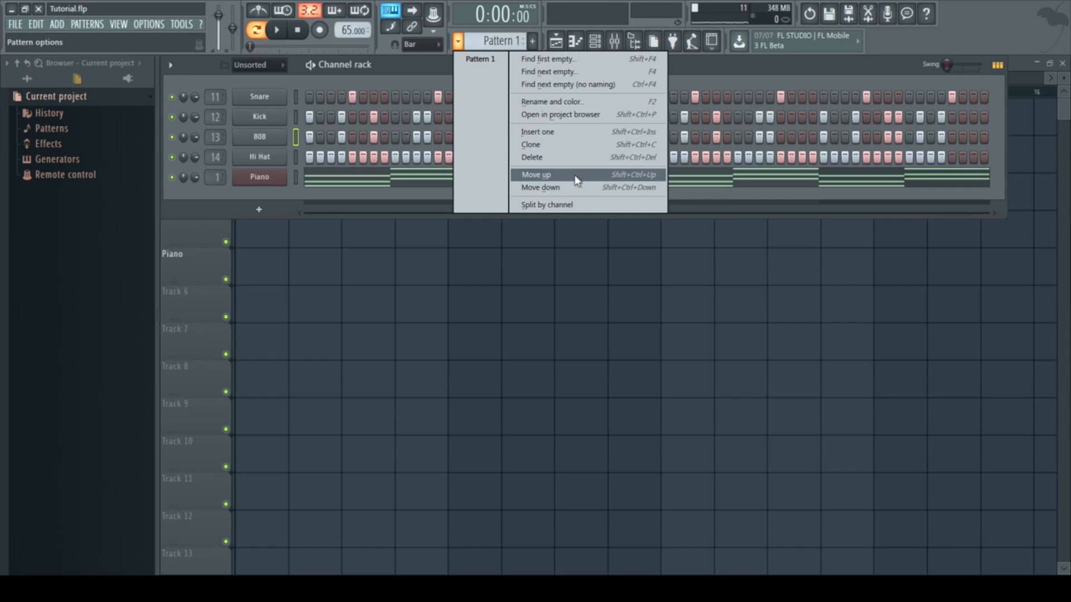
left_click(589, 204)
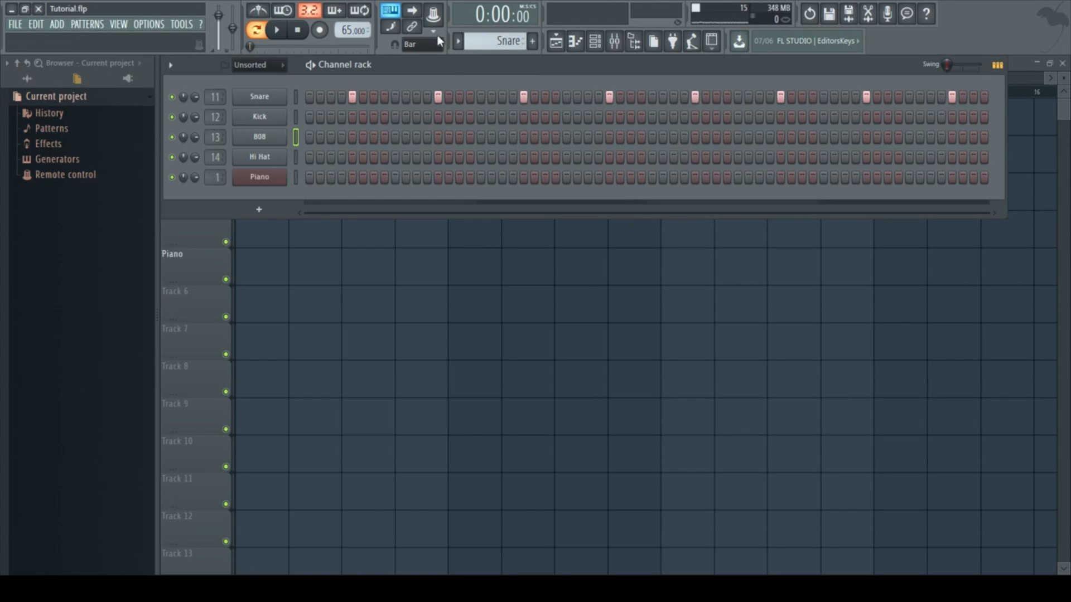
- Hide the channel rack and place the Snare and Kick patterns at bar 5 on their matching playlist tracks
left_click(459, 42)
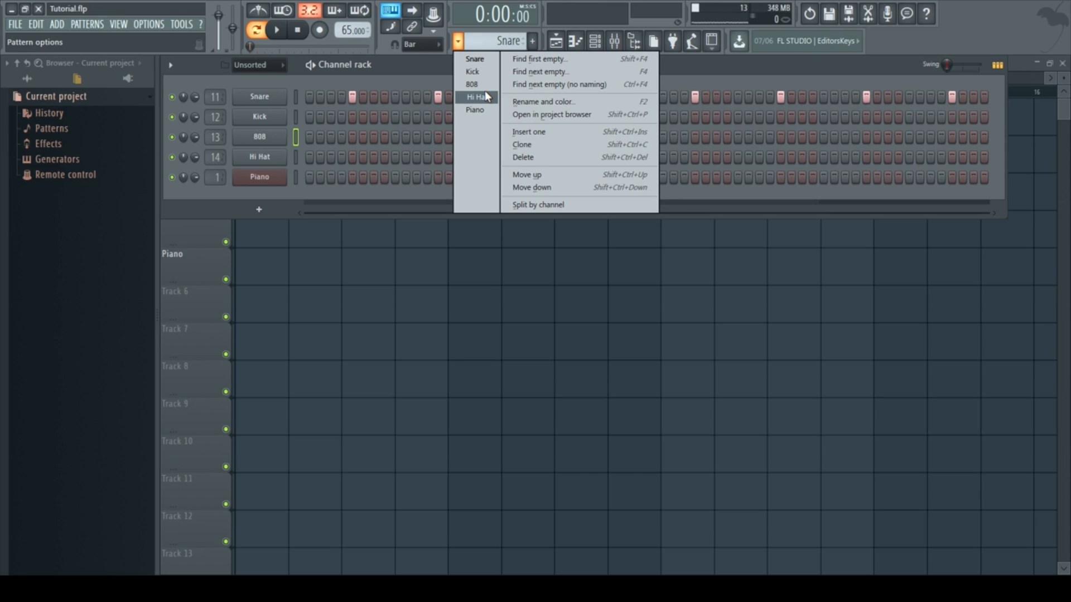
left_click(511, 369)
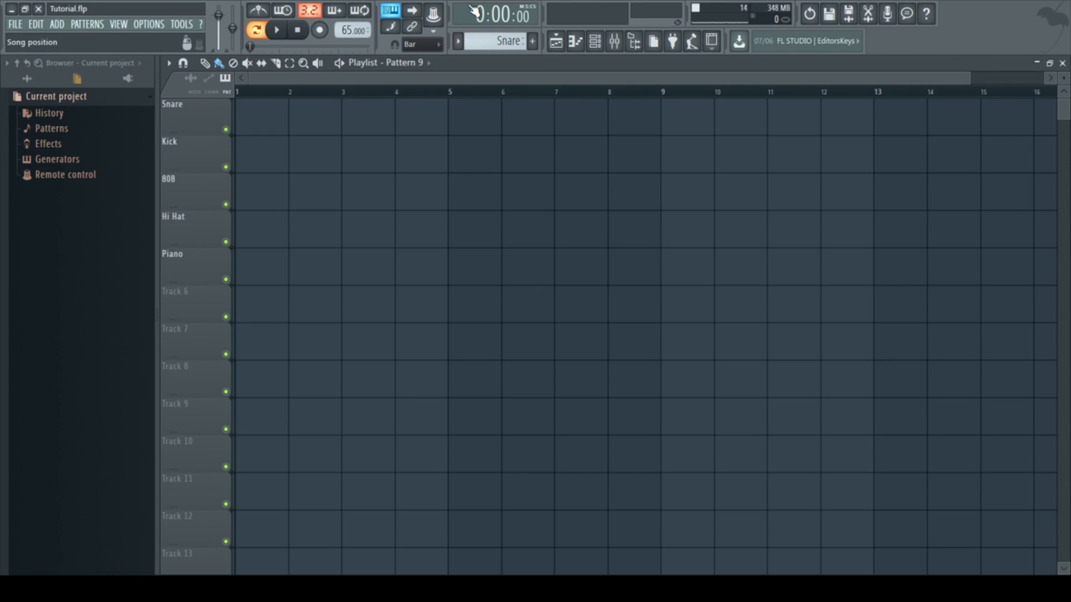
left_click(458, 39)
left_click(471, 60)
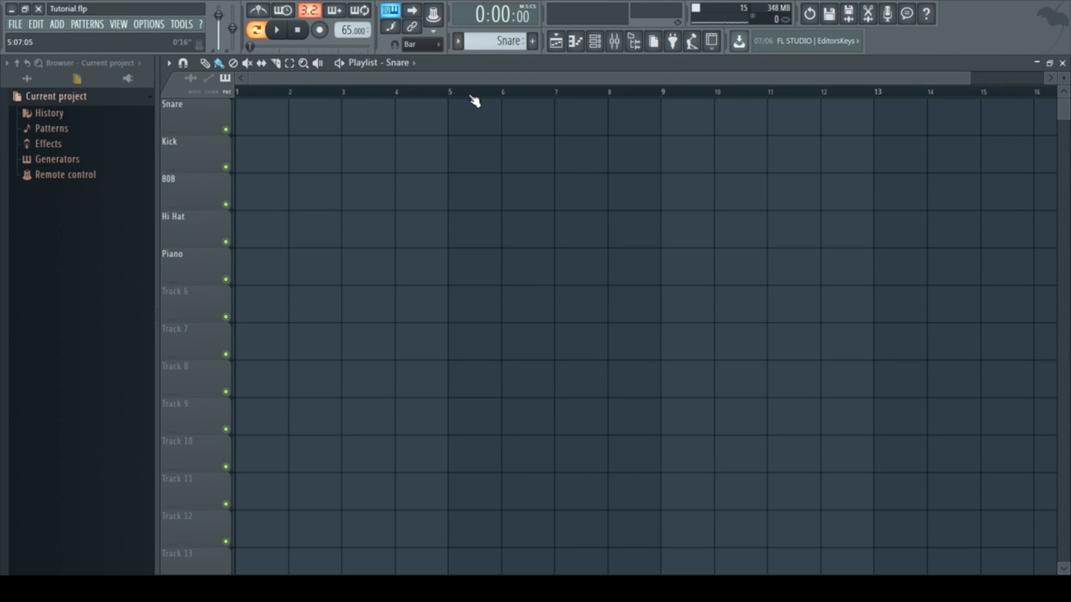
left_click(459, 107)
left_click(458, 41)
left_click(473, 72)
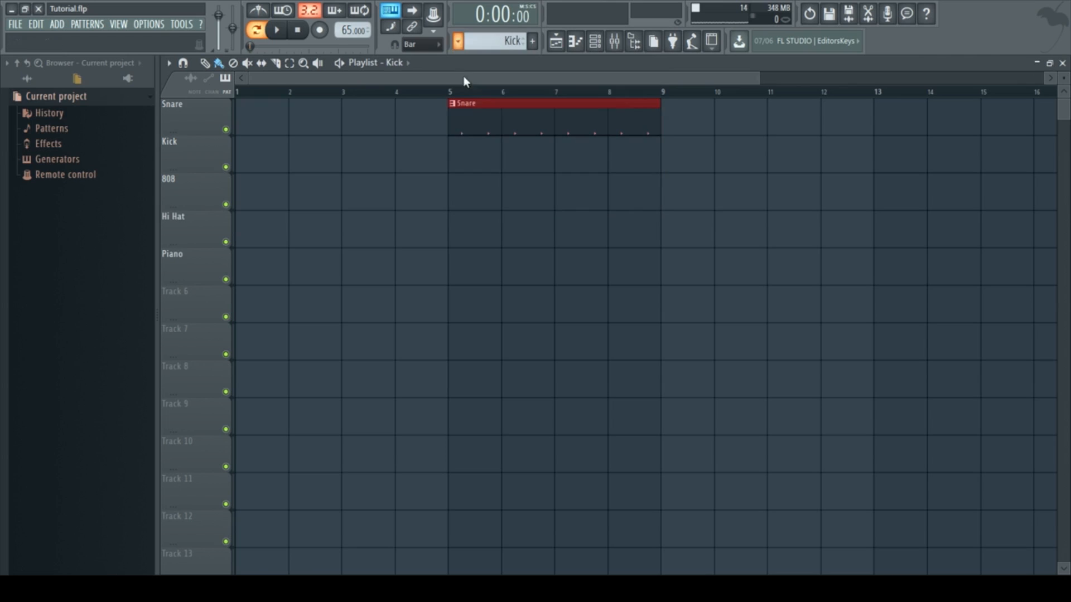
left_click(456, 153)
- Place the Hi Hat pattern at bar 5 on the Hi Hat track, leaving no copy on the 808 track
left_click(458, 42)
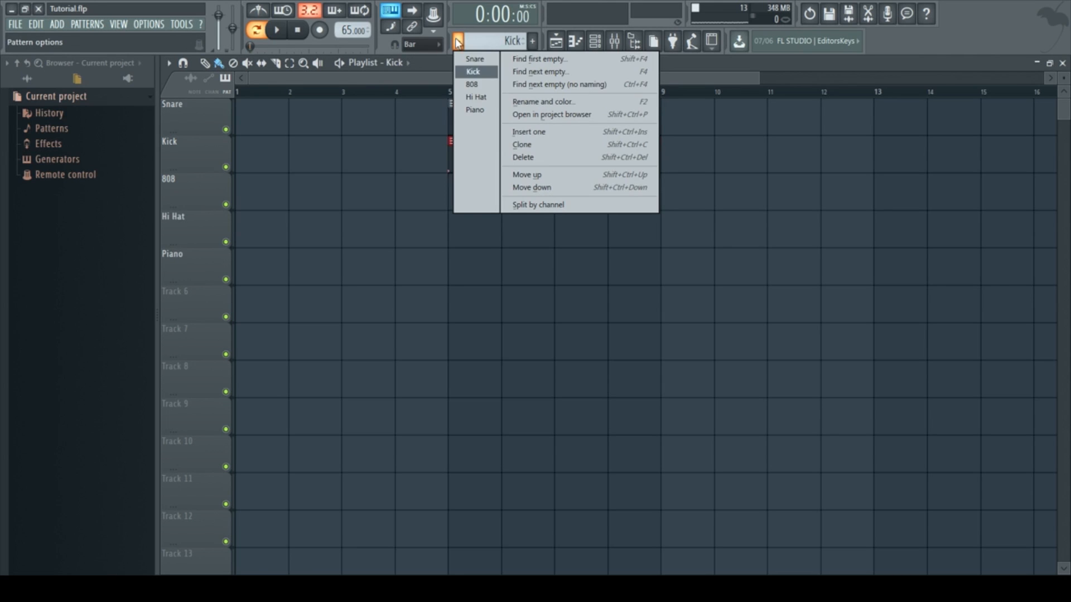
left_click(468, 98)
left_click(449, 198)
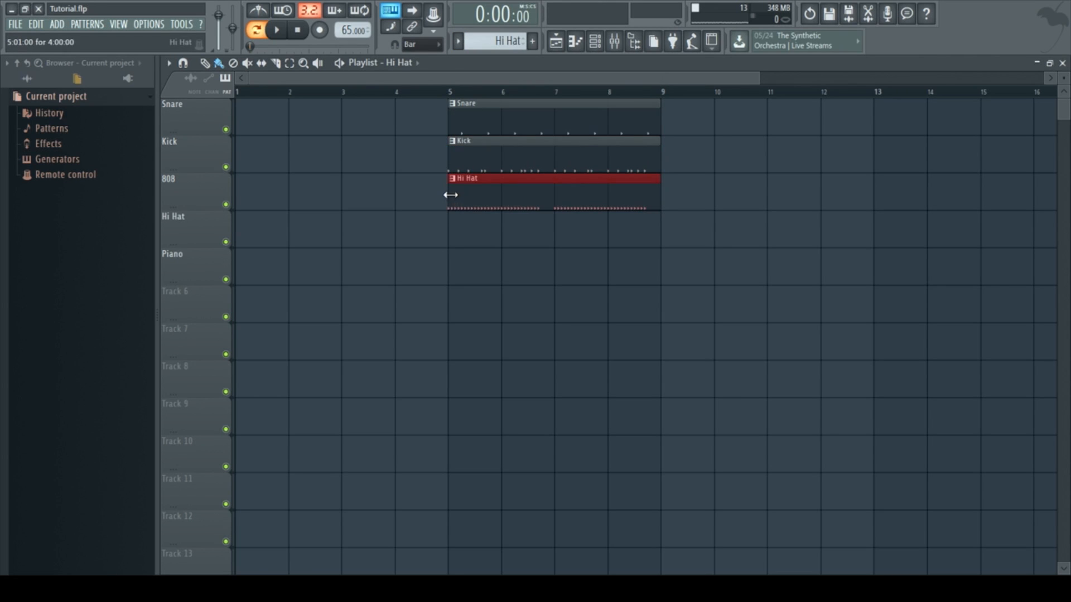
right_click(445, 196)
left_click(445, 234)
- Place the 808 and Piano patterns at bar 5 on their matching playlist tracks
left_click(457, 41)
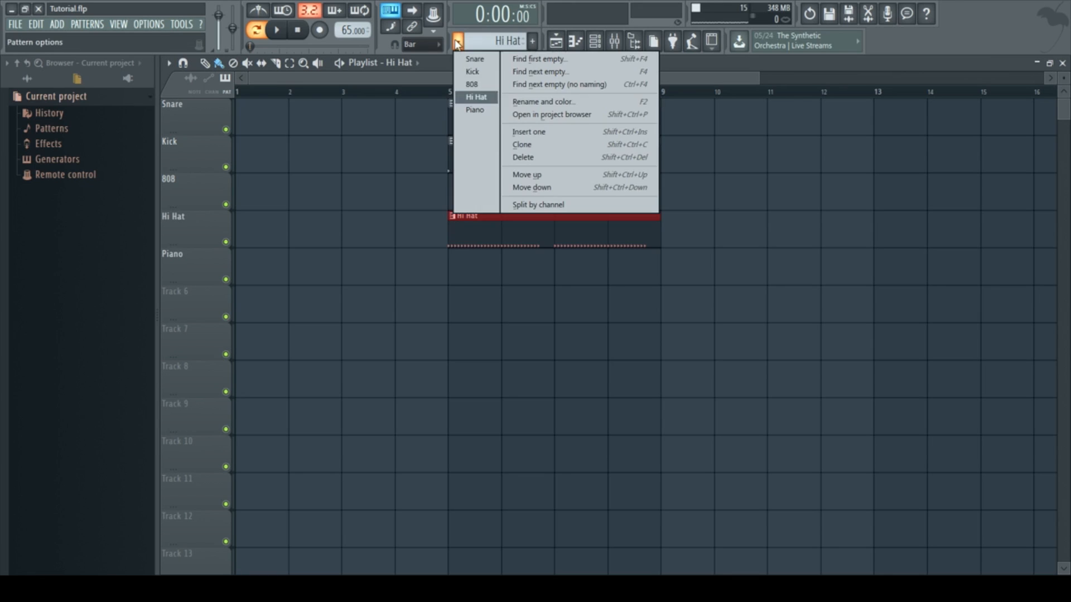
left_click(468, 84)
left_click(448, 197)
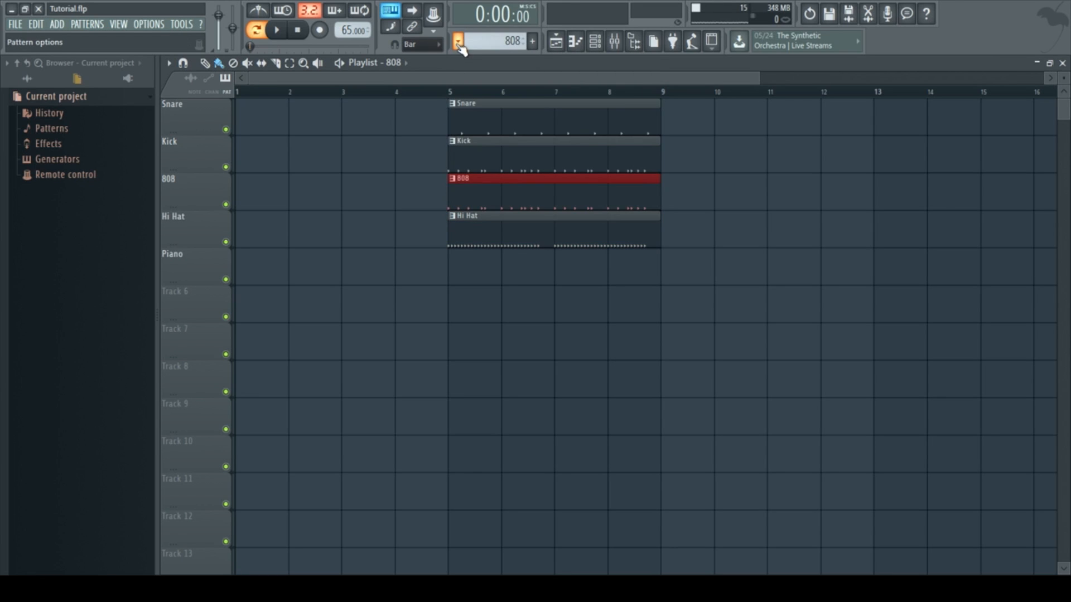
left_click(457, 42)
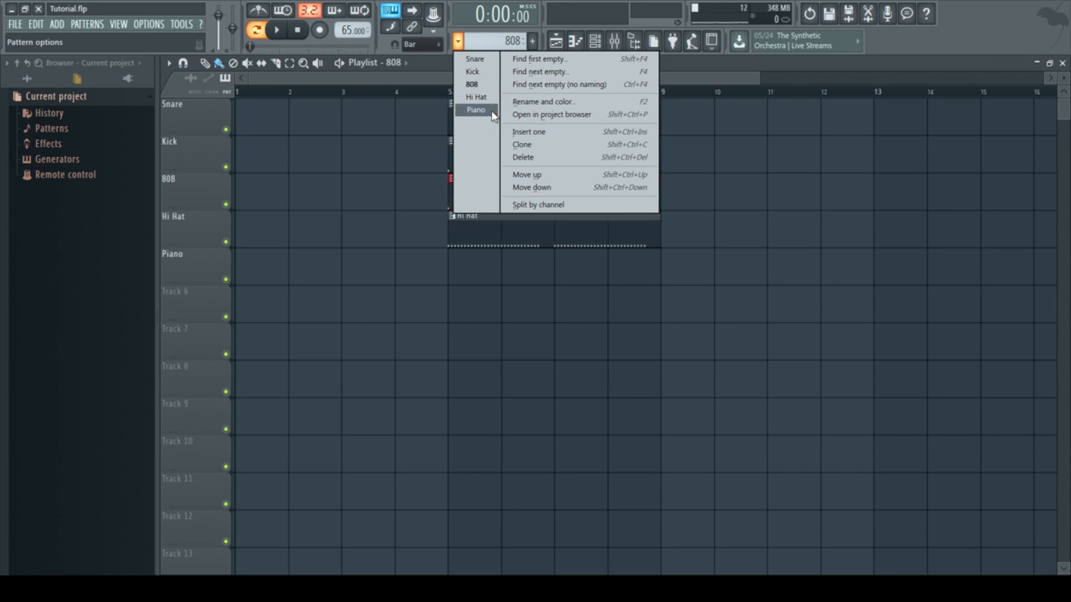
left_click(476, 109)
left_click(449, 267)
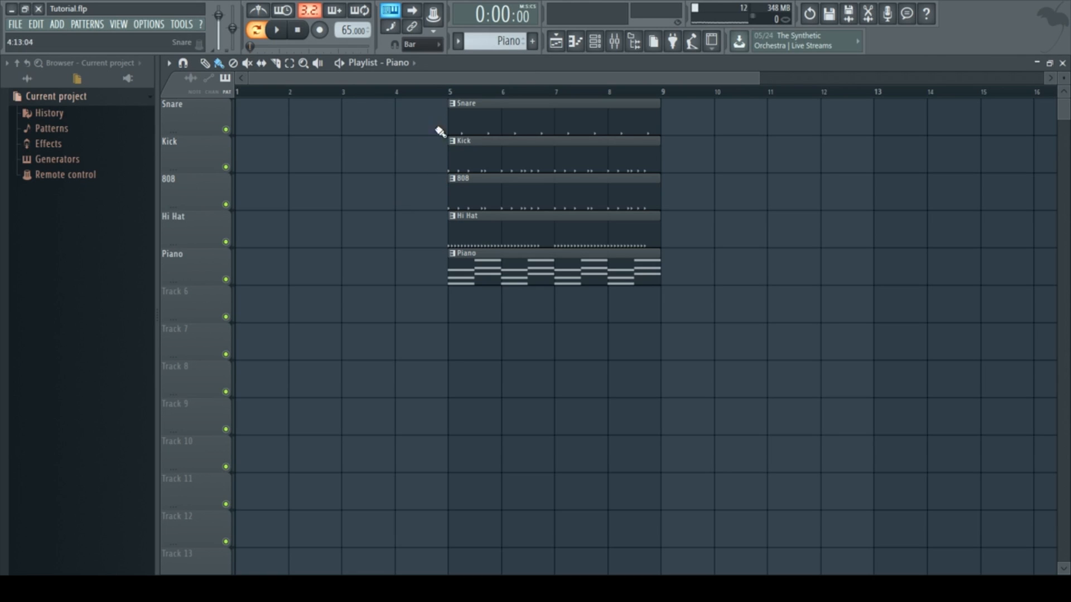
- Play the arranged patterns in the playlist from bar 5, and stop playback after listening
left_click(453, 93)
key("space")
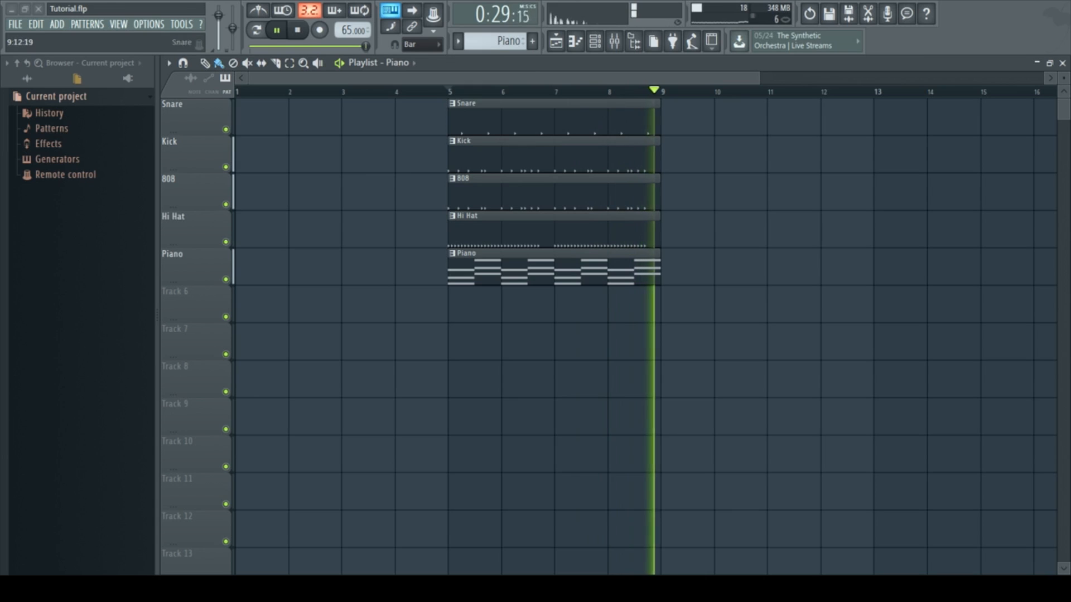
key("space")
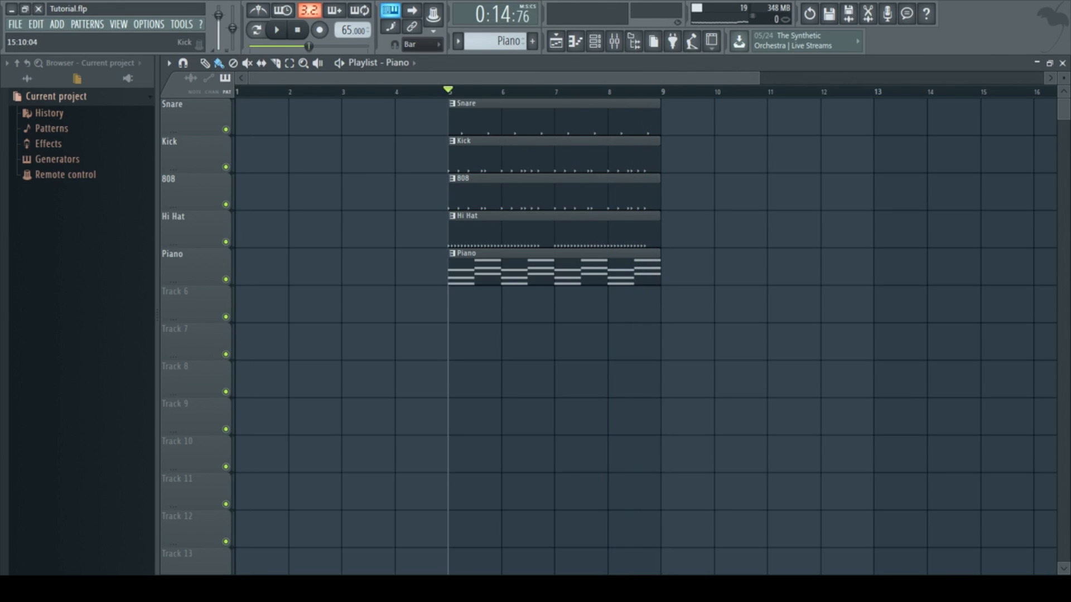